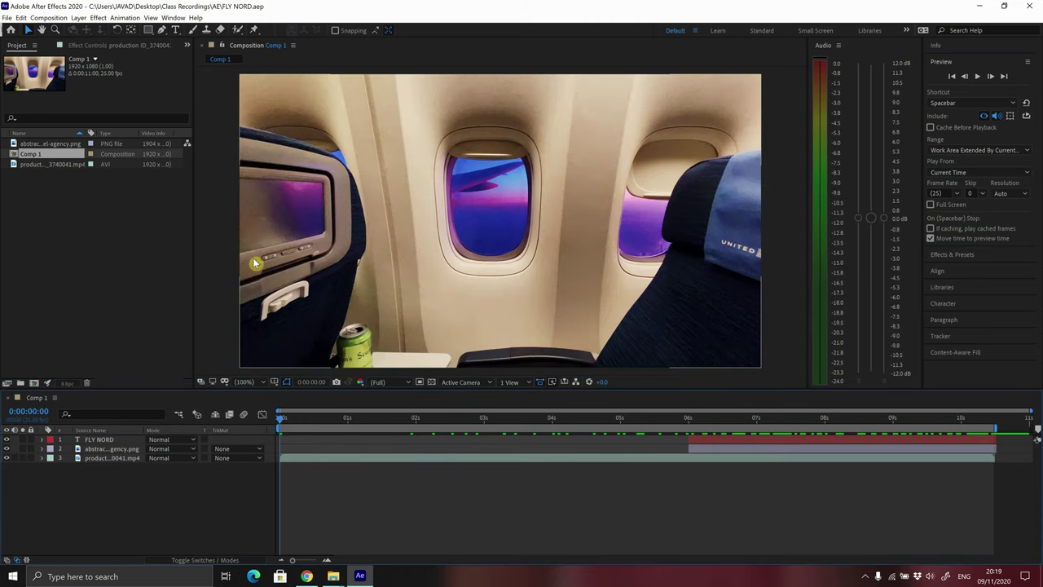
Step: Save the FLY NORD project as MyAEProject.aep in Desktop\MyAfterEffectsProject
left_click(6, 18)
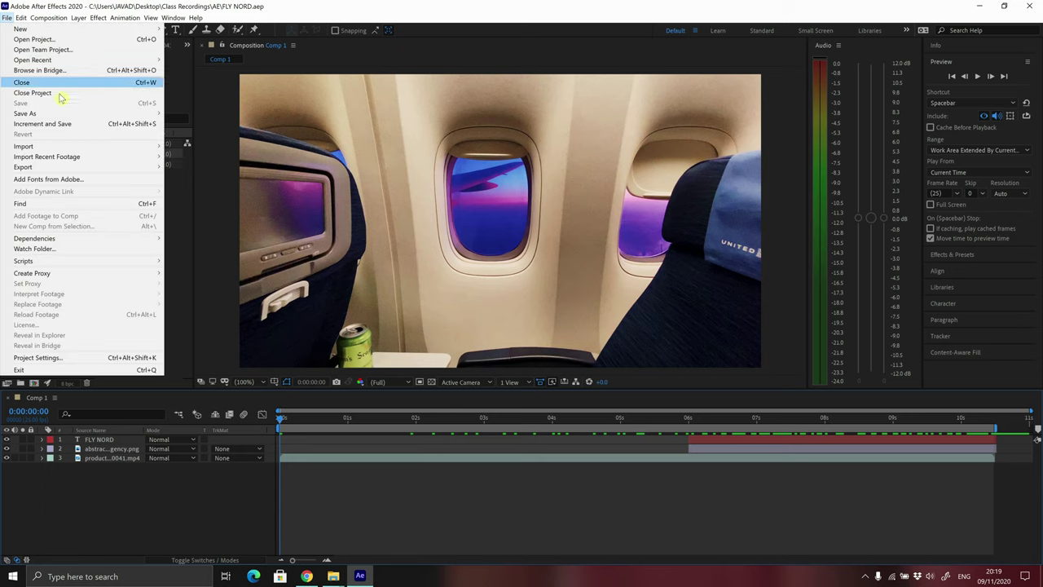
mouse_move(47, 118)
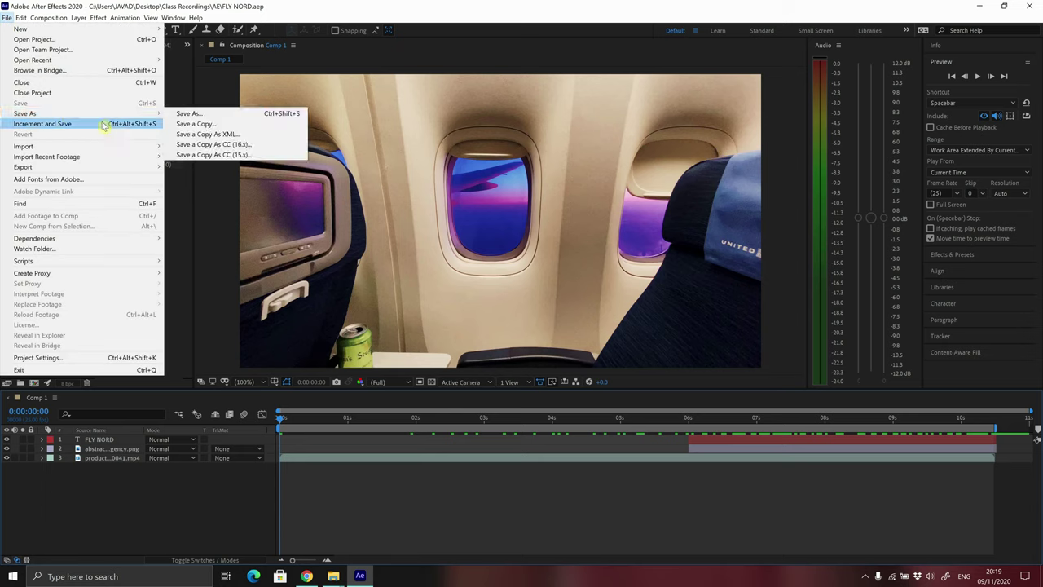
left_click(201, 117)
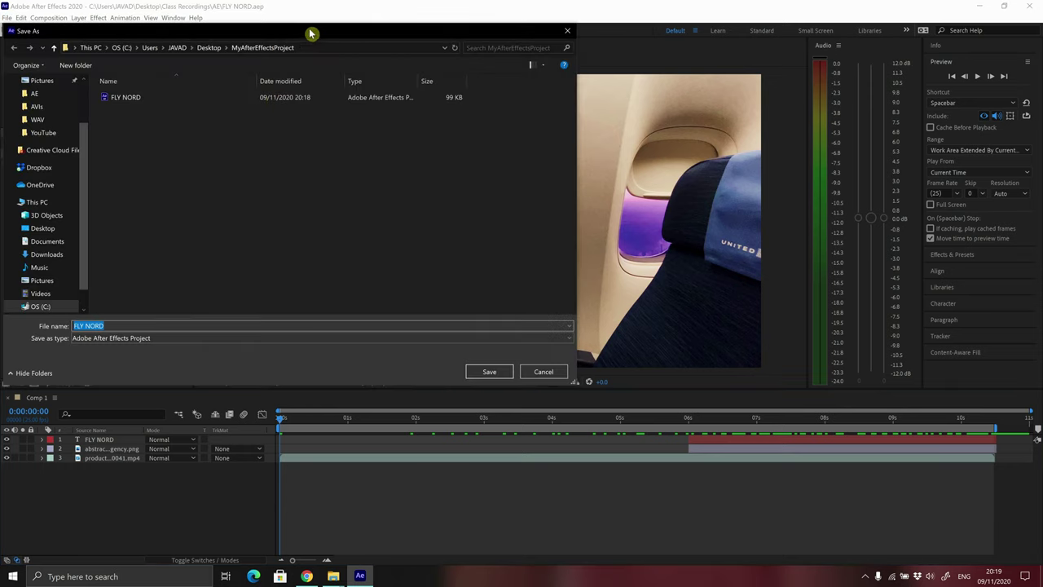
left_click_drag(513, 68, 498, 62)
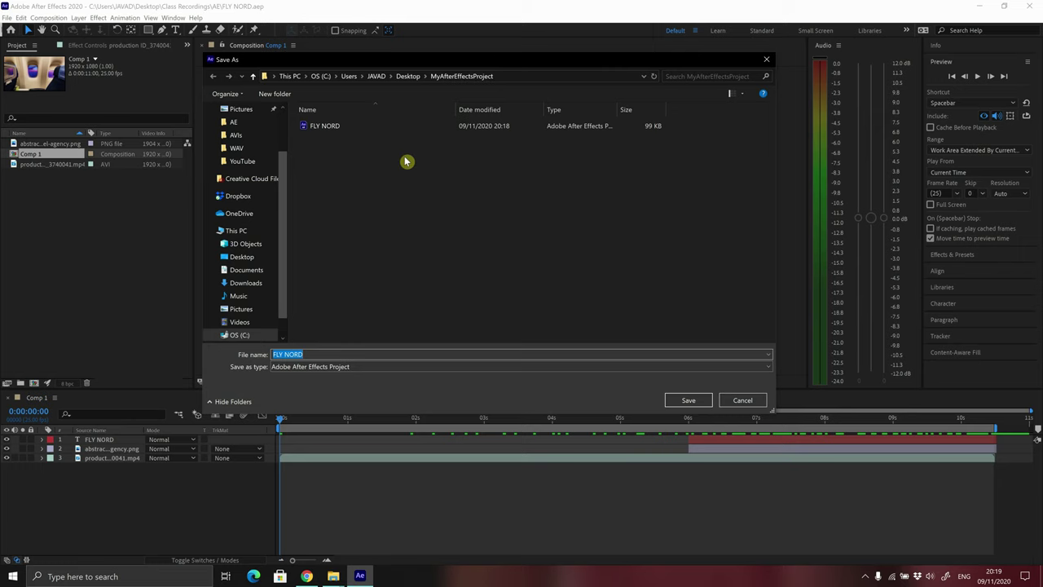
left_click(408, 77)
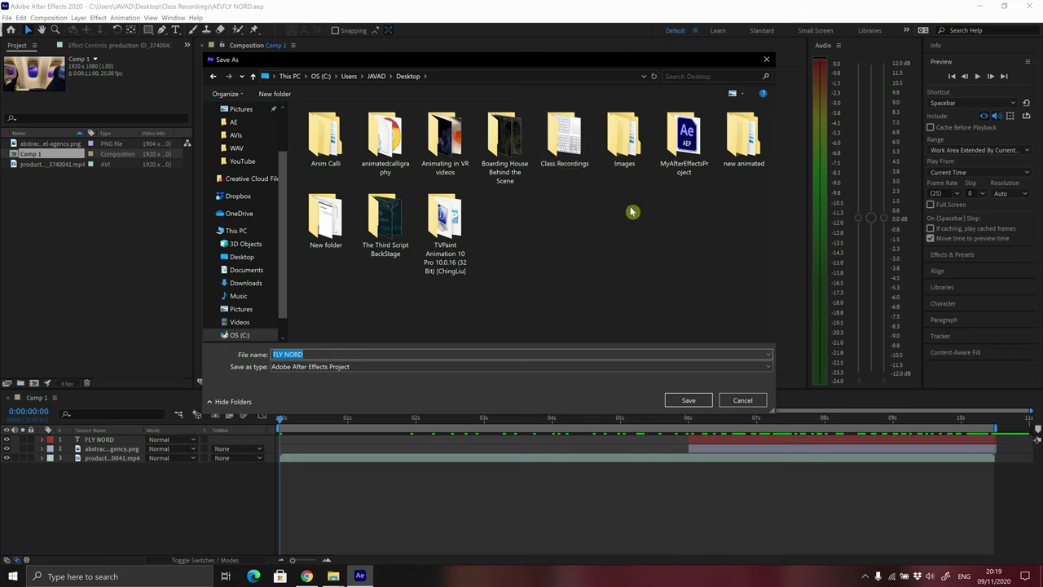
double_click(693, 143)
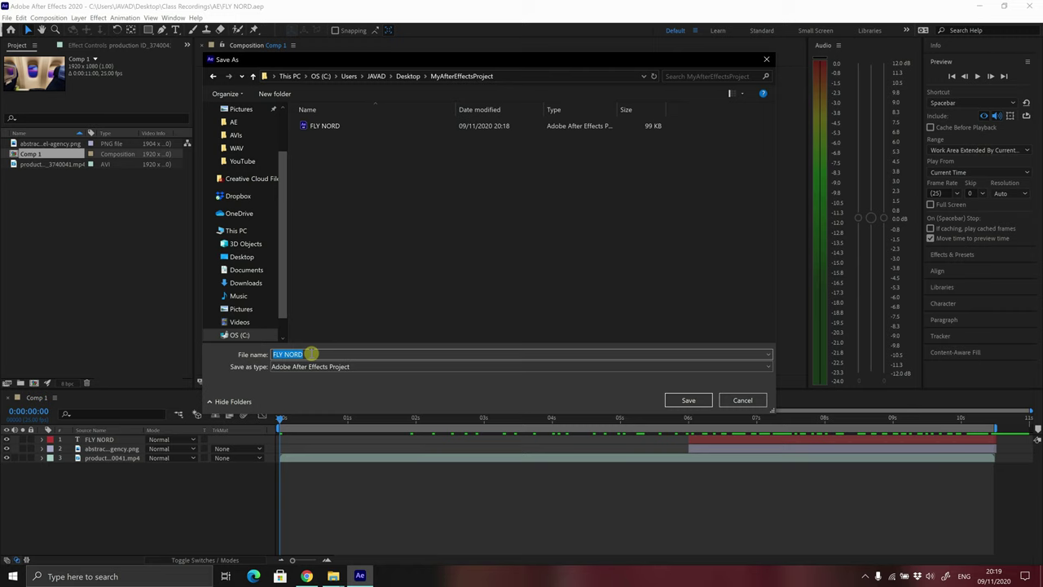
type("MyAEProject")
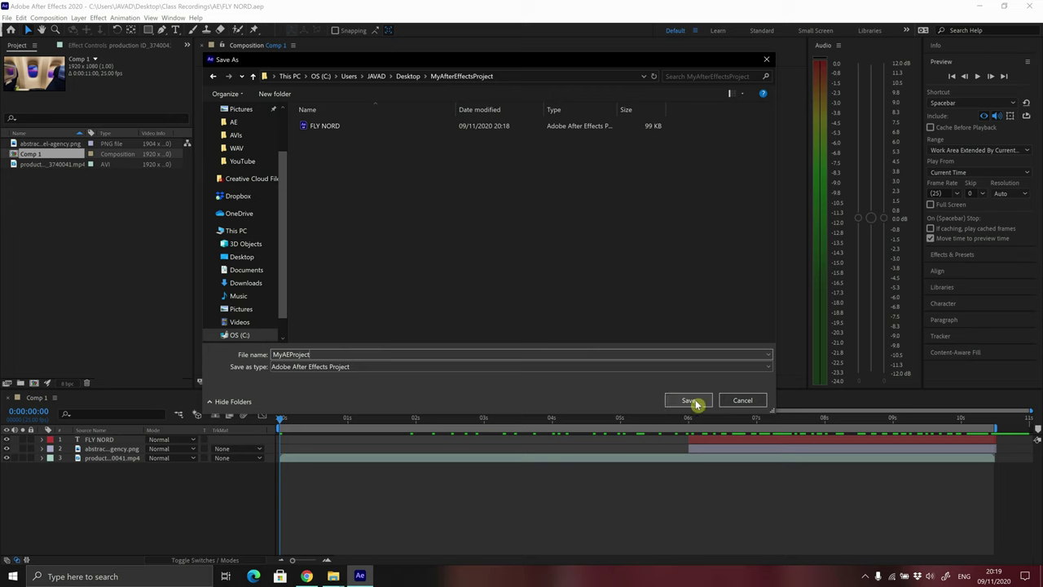
left_click(676, 402)
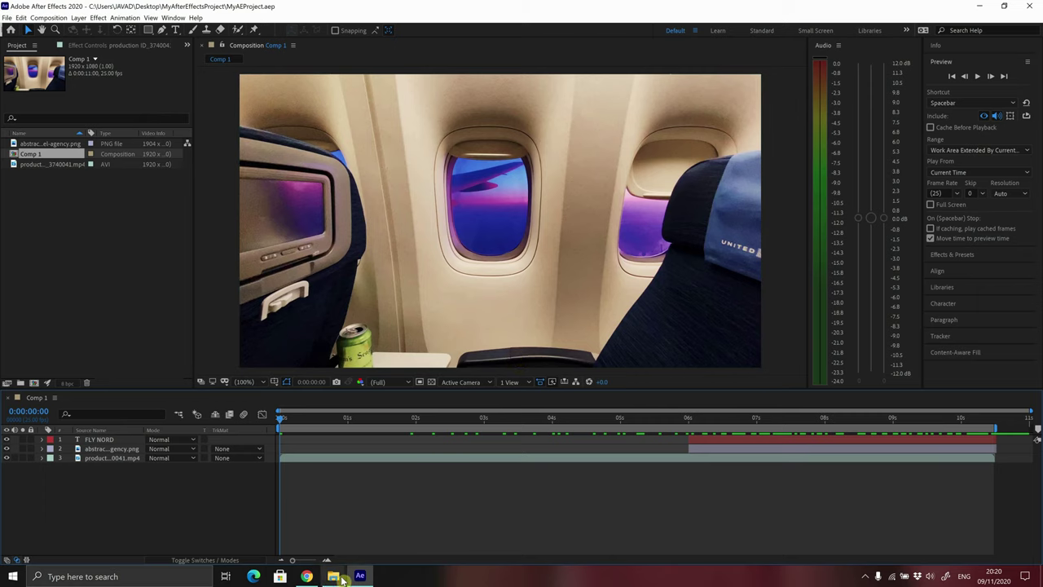
Step: Reopen FLY NORD.aep in After Effects from the File Explorer folder window
mouse_move(336, 577)
left_click(318, 547)
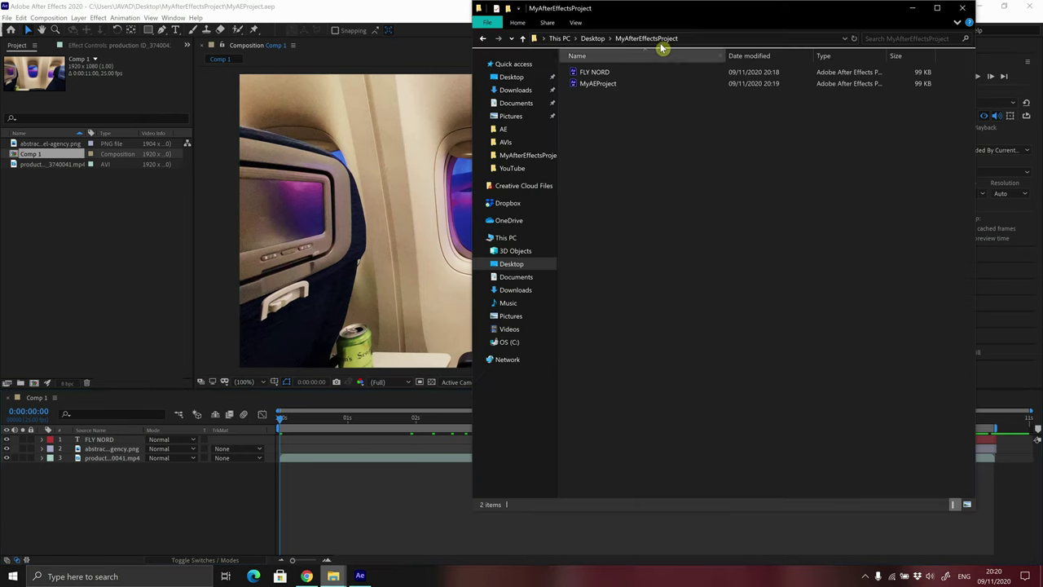
left_click_drag(664, 12, 454, 50)
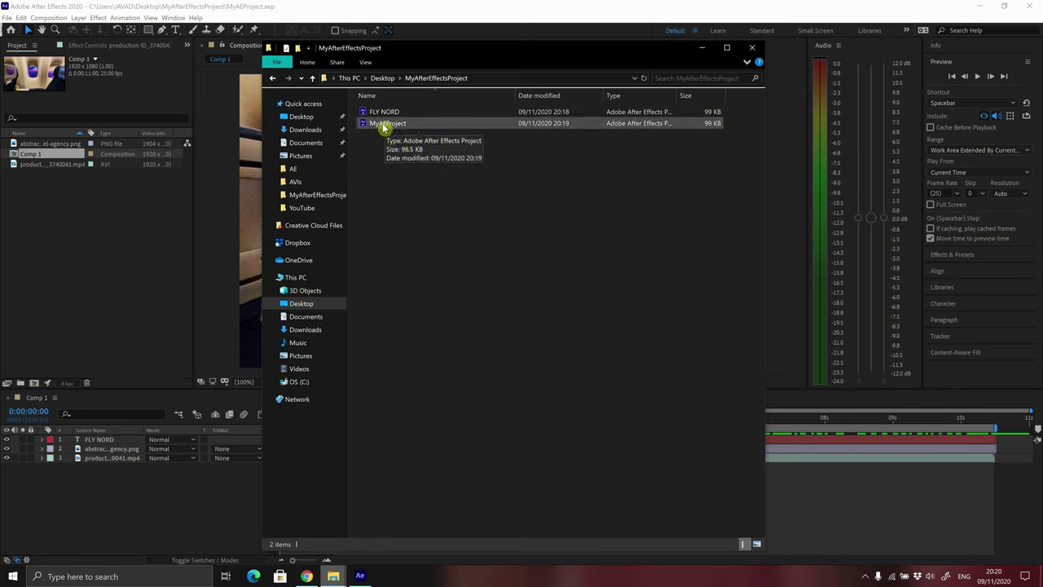
double_click(445, 112)
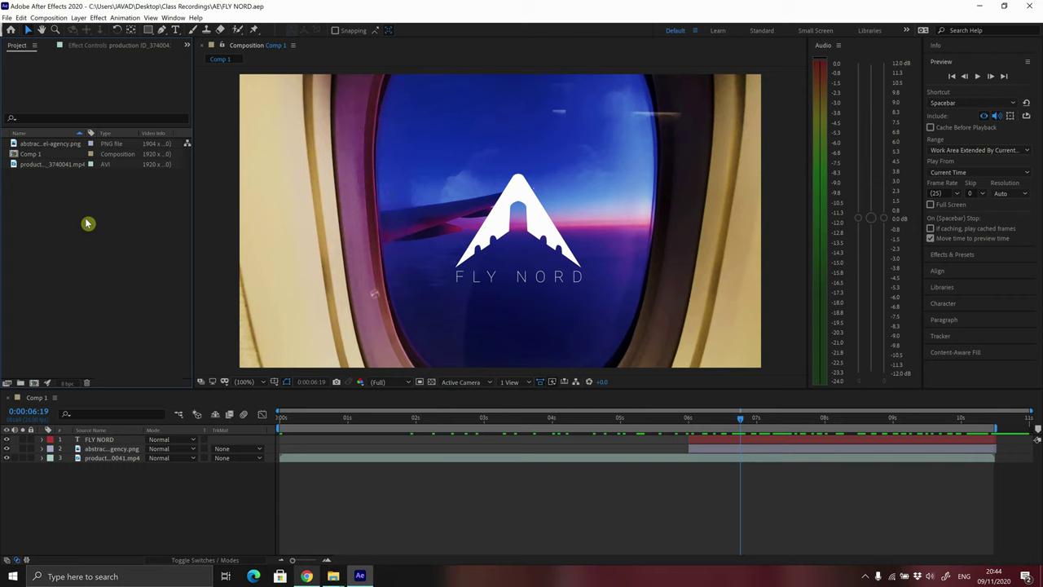
Step: Inspect the product mp4 video and abstract PNG image details in the Project panel
left_click(41, 167)
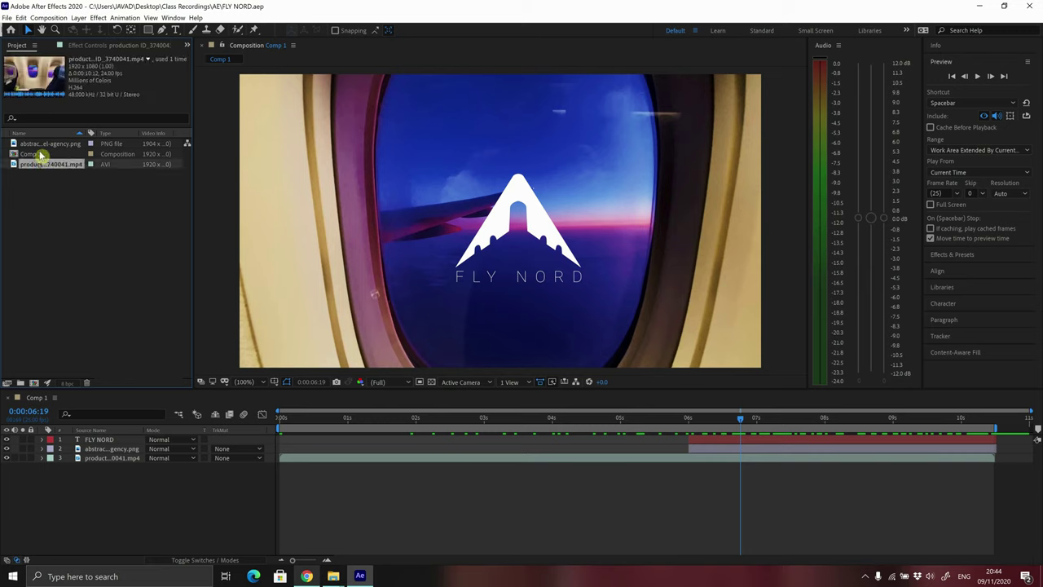
left_click(41, 145)
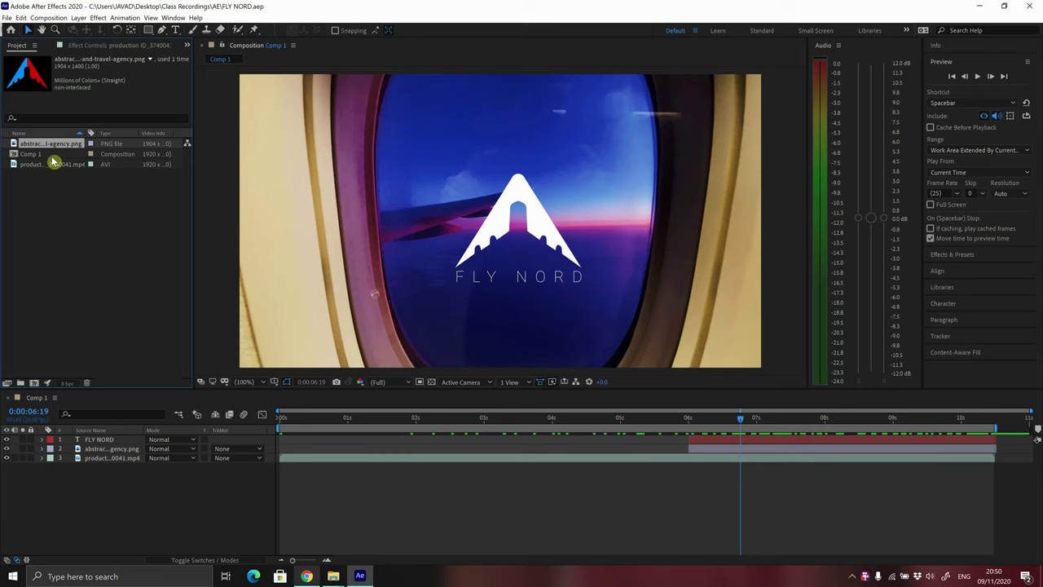
left_click(33, 165)
left_click(33, 145)
left_click(38, 165)
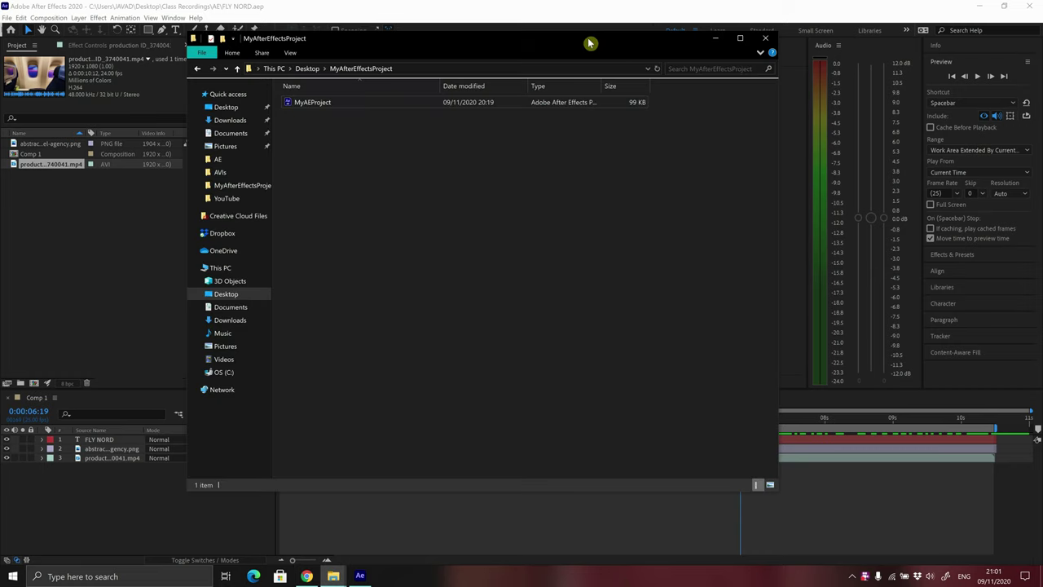
Step: Open MyAEProject.aep from the Desktop's MyAfterEffectsProject folder in After Effects
left_click_drag(589, 41, 585, 34)
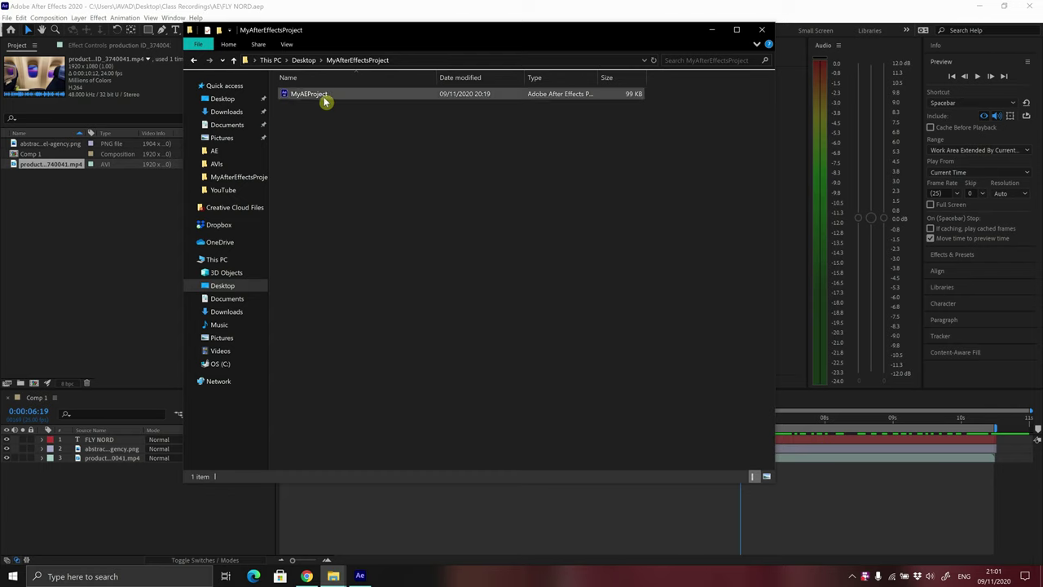
mouse_move(324, 96)
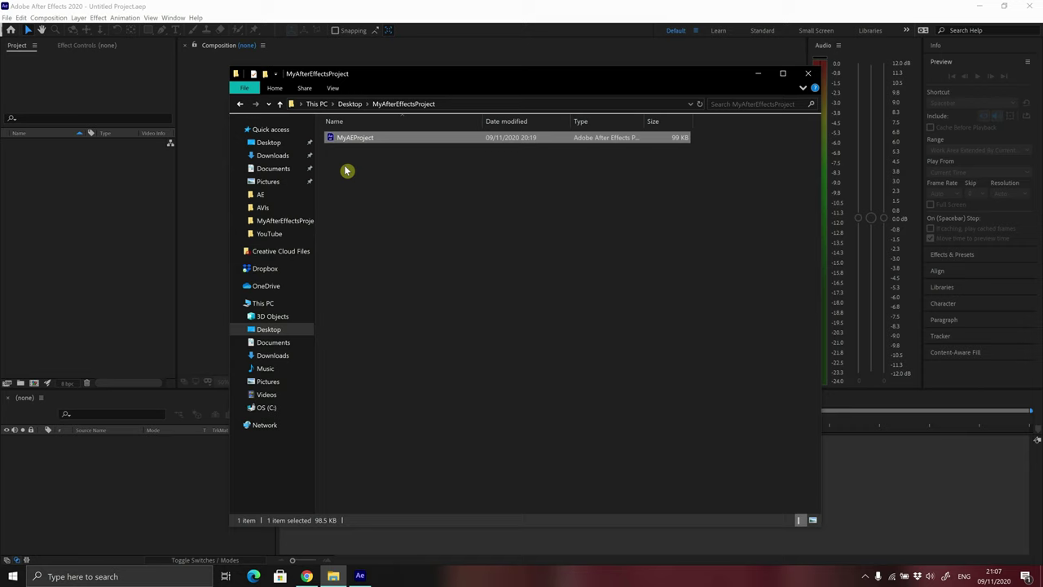
mouse_move(382, 141)
left_click_drag(417, 85, 397, 79)
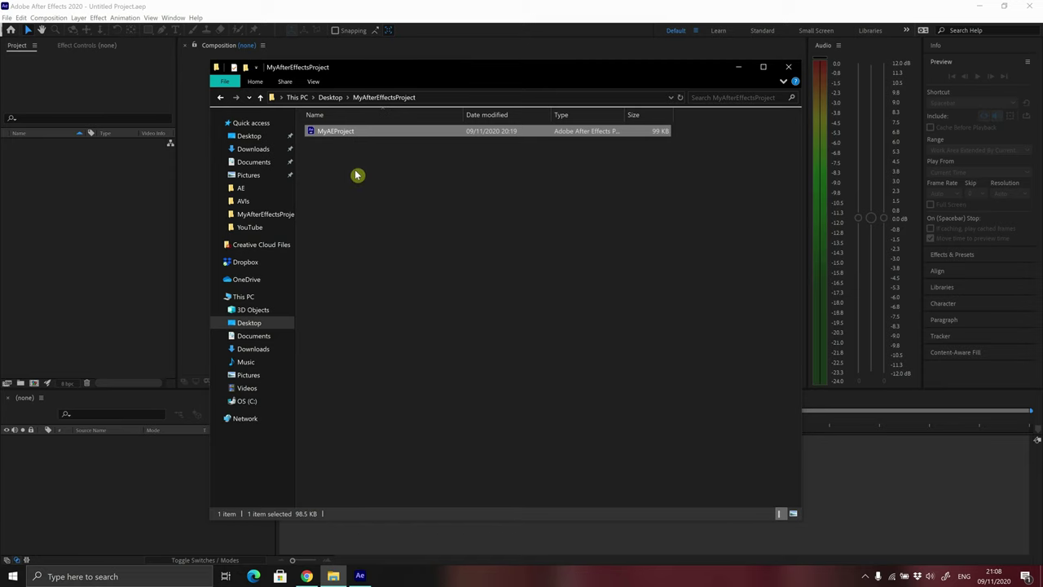
double_click(331, 135)
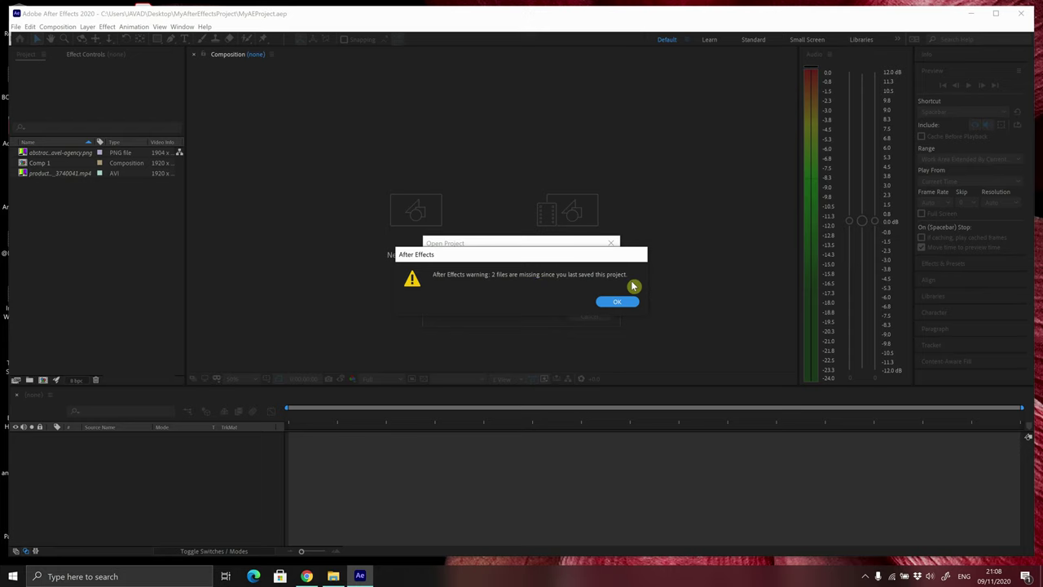
Step: Dismiss the 2-missing-files warning and scrub Comp 1's timeline to reveal FLY NORD
left_click(612, 301)
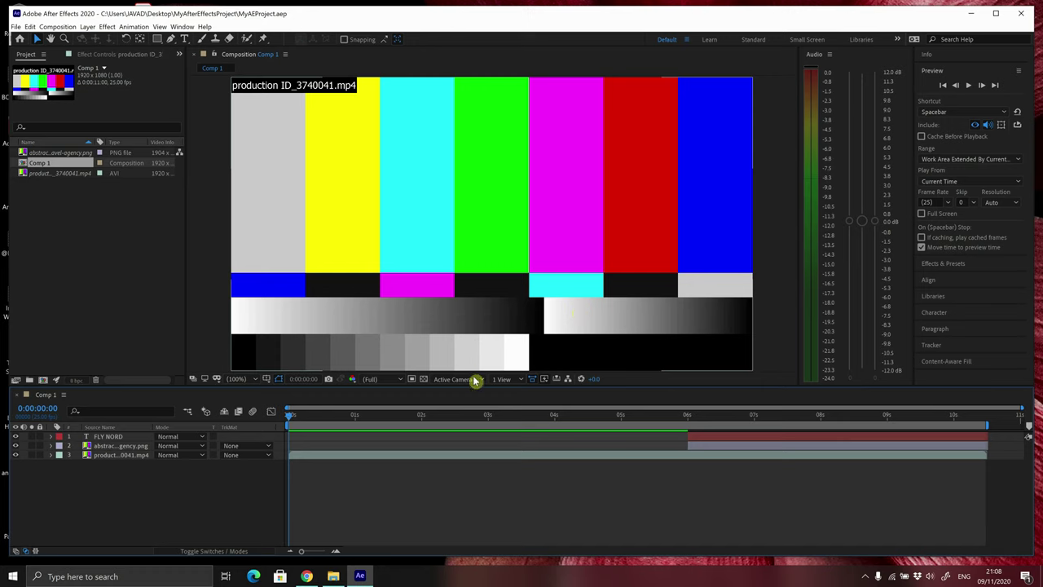
left_click_drag(587, 424, 766, 421)
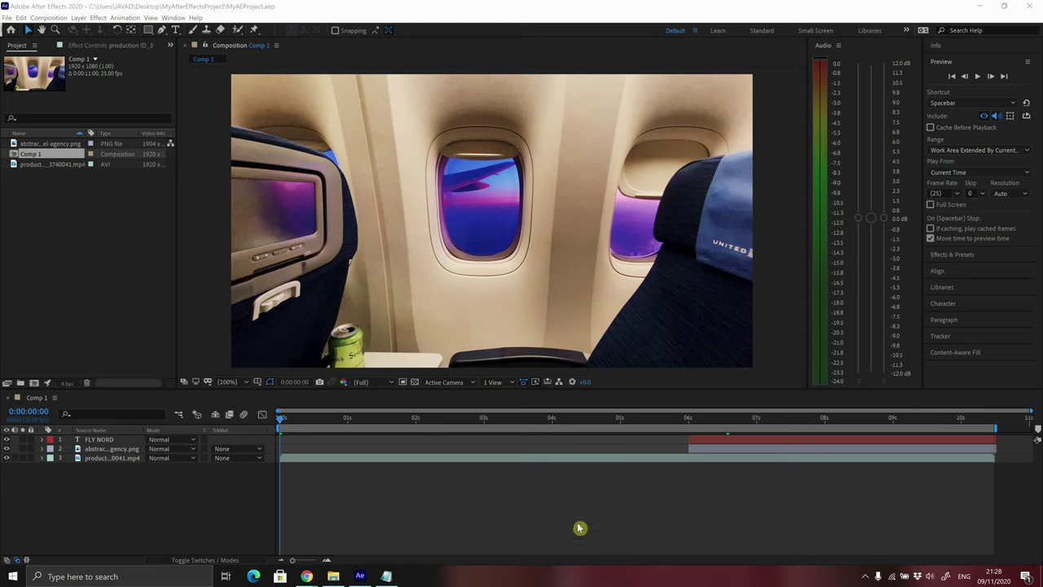
Step: Collect all project source files into a new AEProject folder inside Desktop\AEProject
left_click(6, 19)
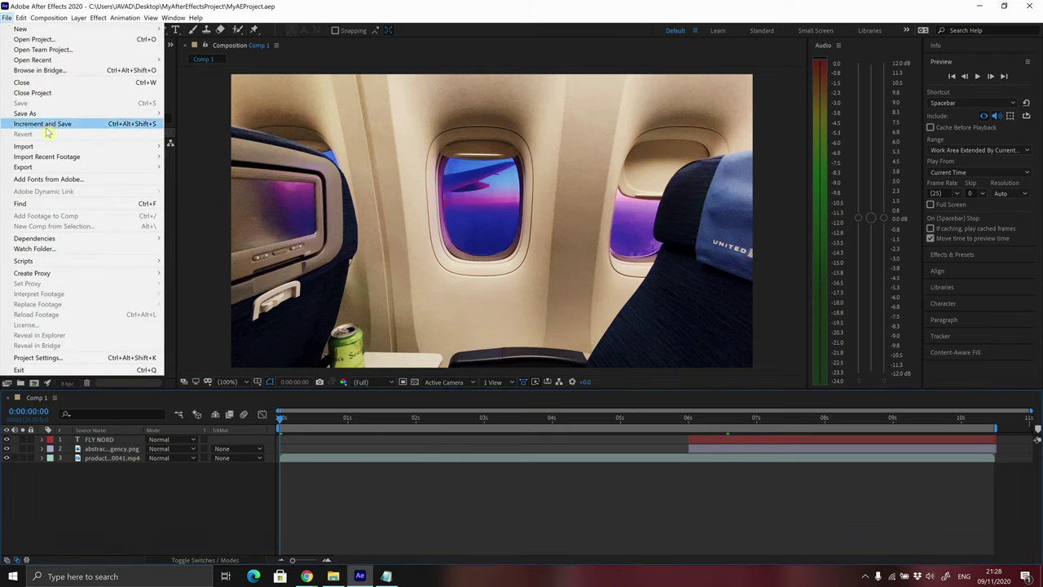
mouse_move(65, 238)
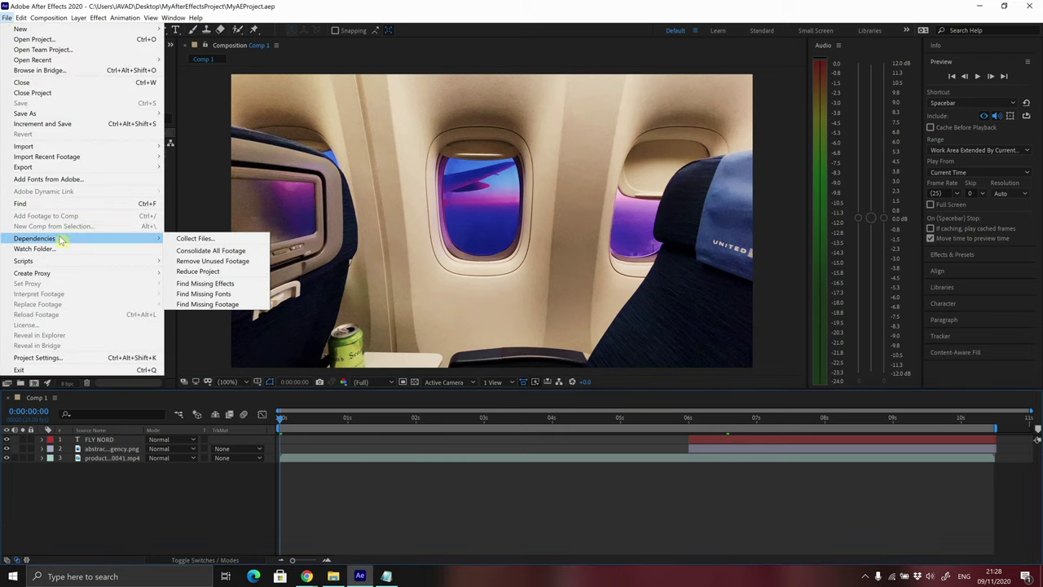
left_click(207, 238)
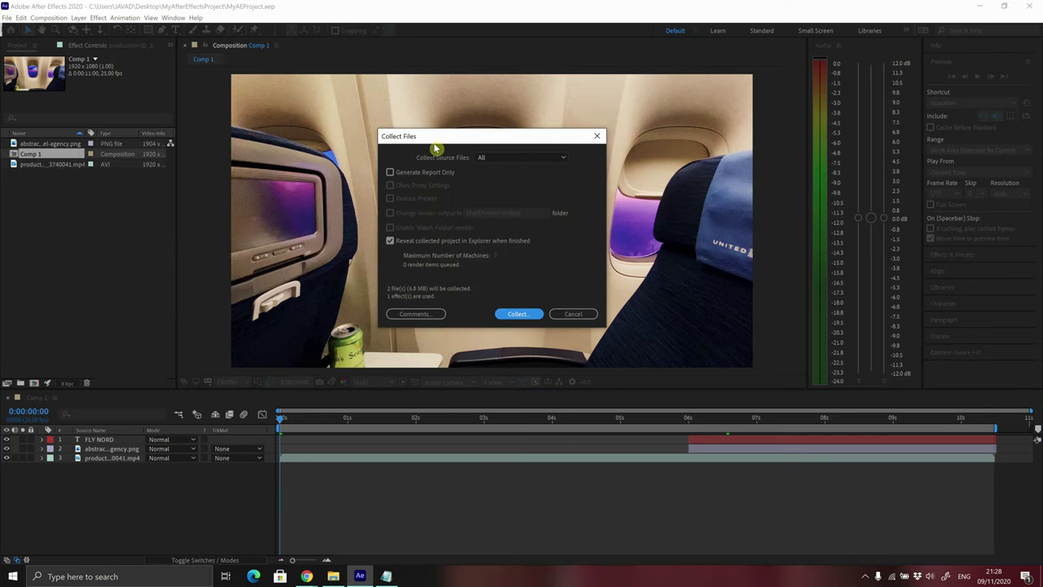
left_click(513, 314)
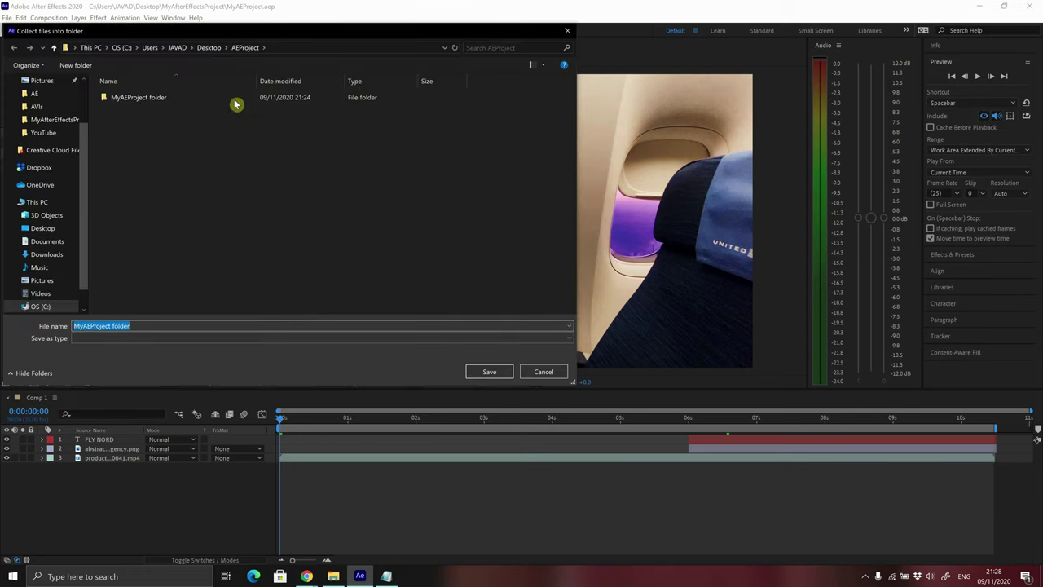
left_click_drag(199, 41, 382, 101)
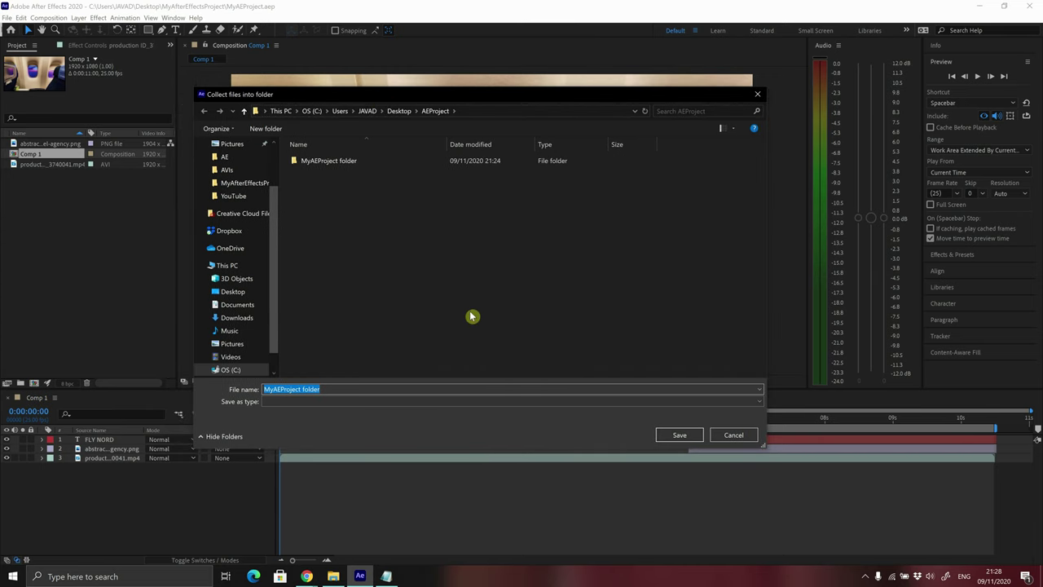
left_click(421, 306)
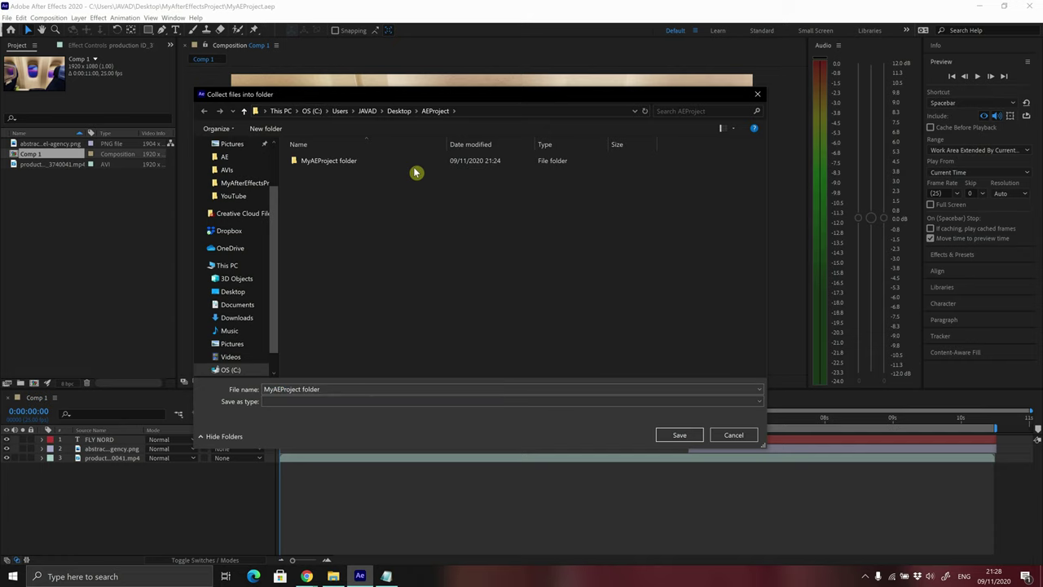
left_click(344, 389)
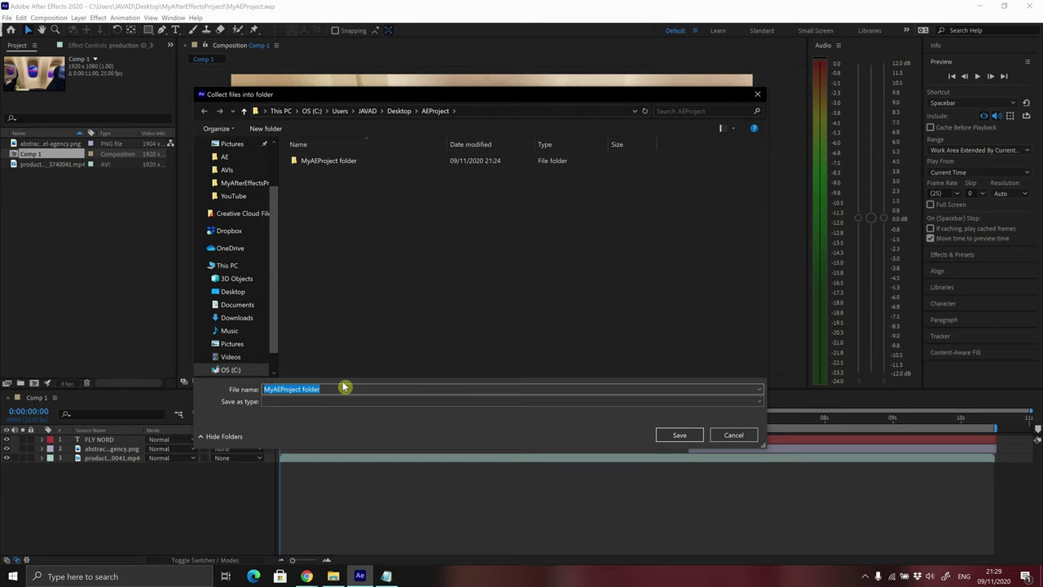
type("AEProject")
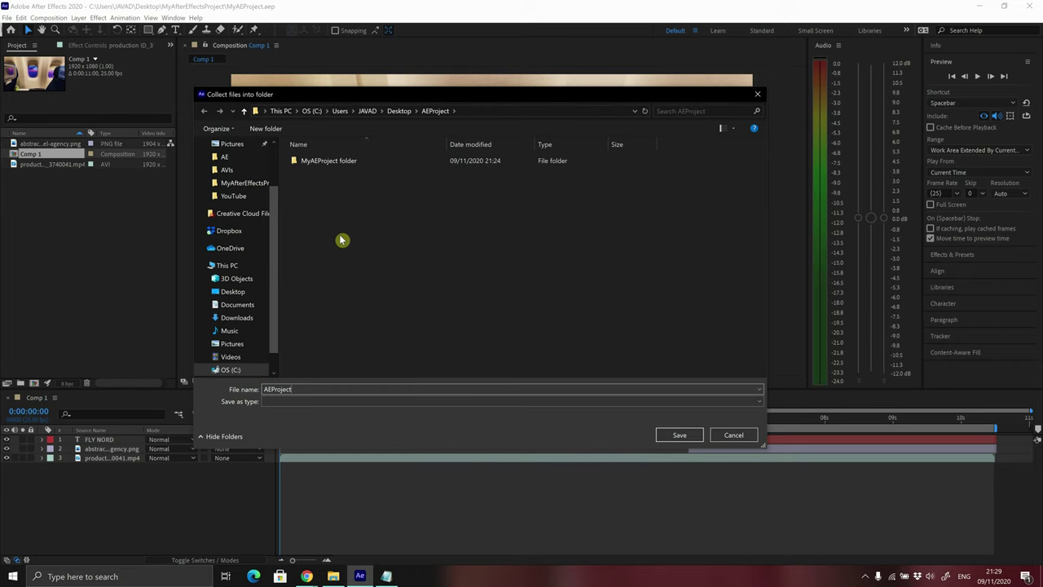
left_click(672, 434)
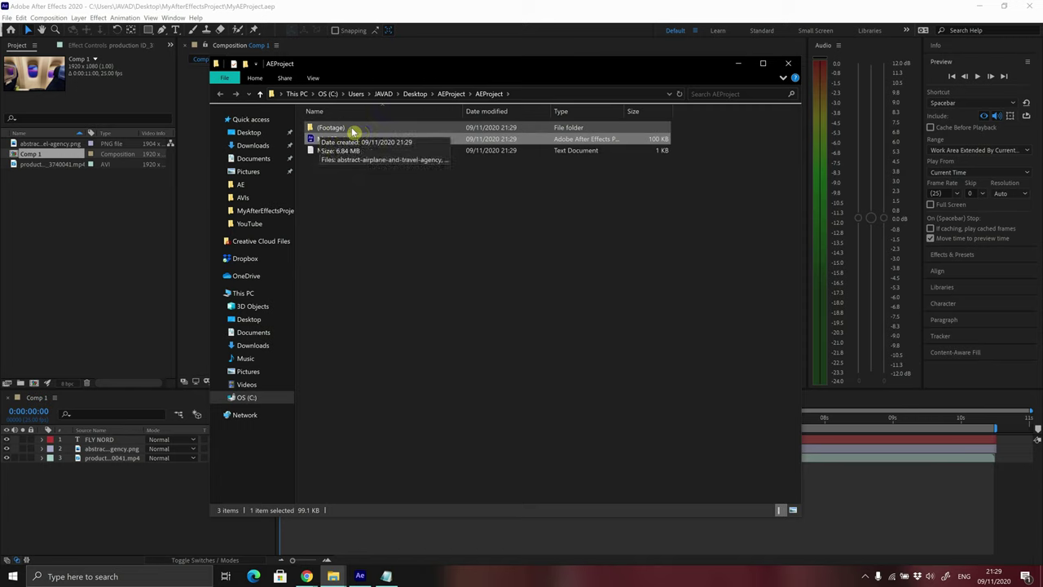
Step: Check the (Footage) folder's media, return to AEProject, and select all three collected items
double_click(340, 130)
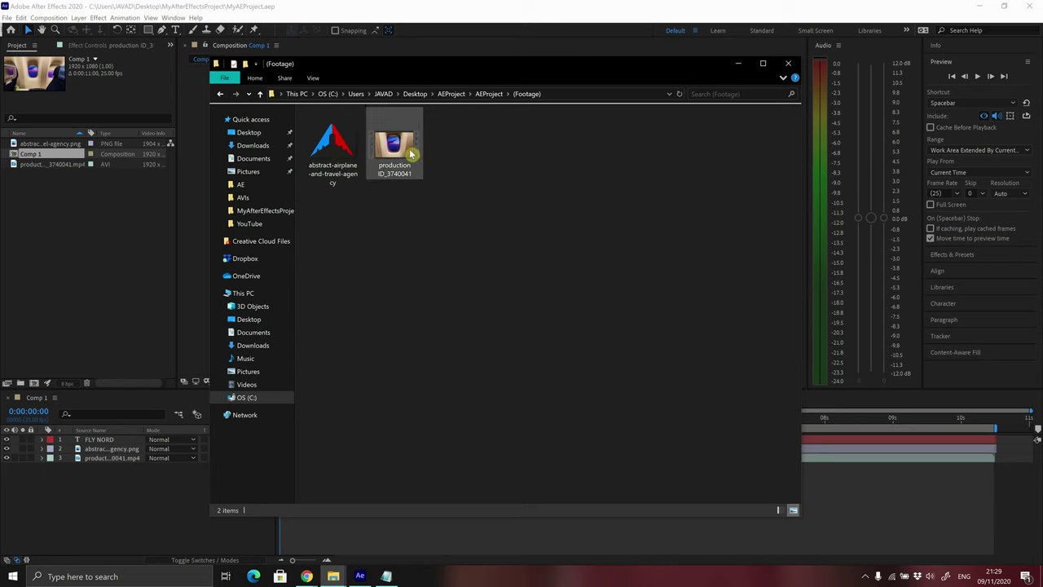
left_click(487, 93)
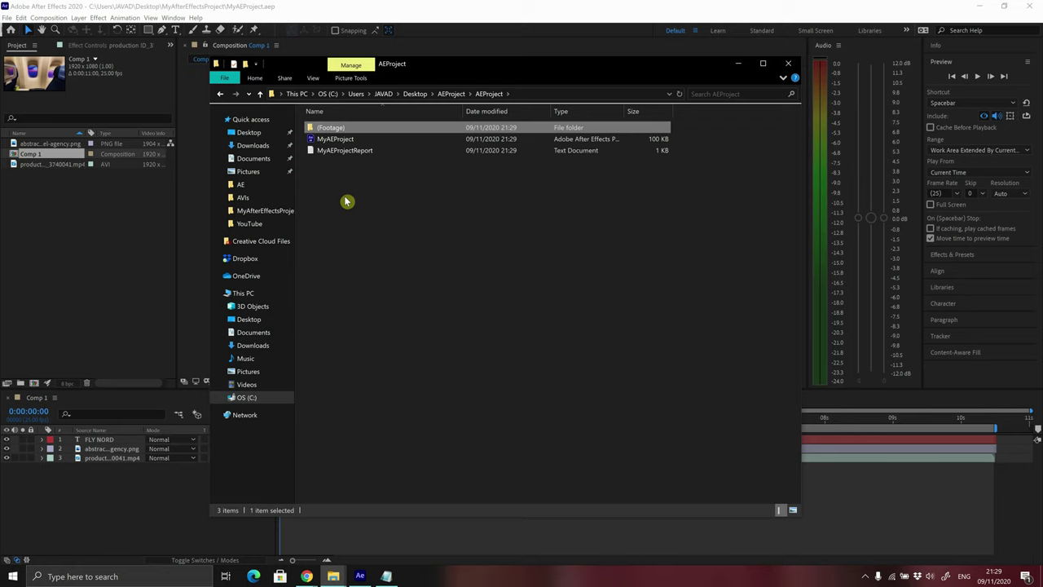
left_click_drag(439, 174, 317, 128)
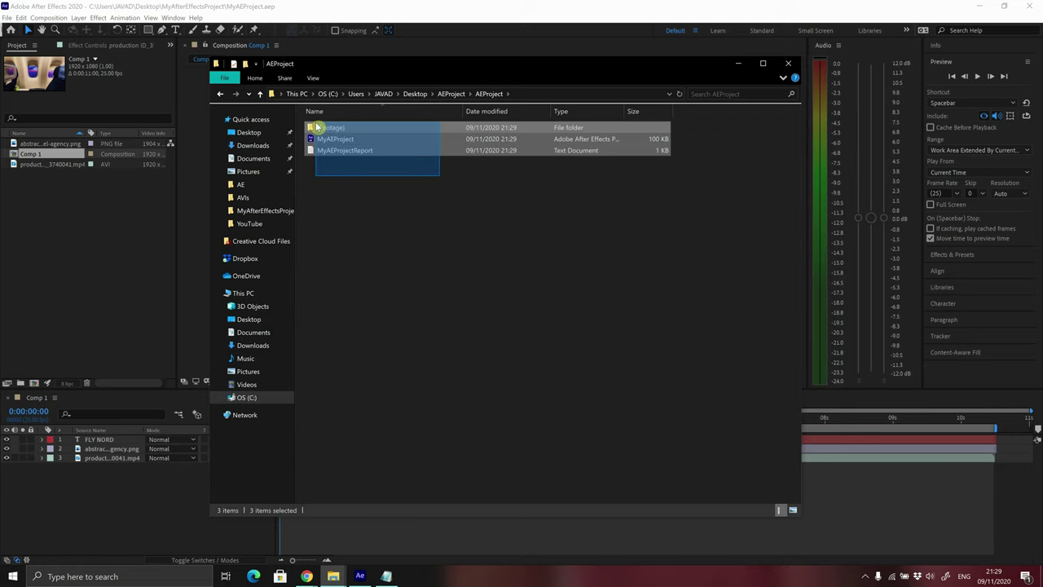